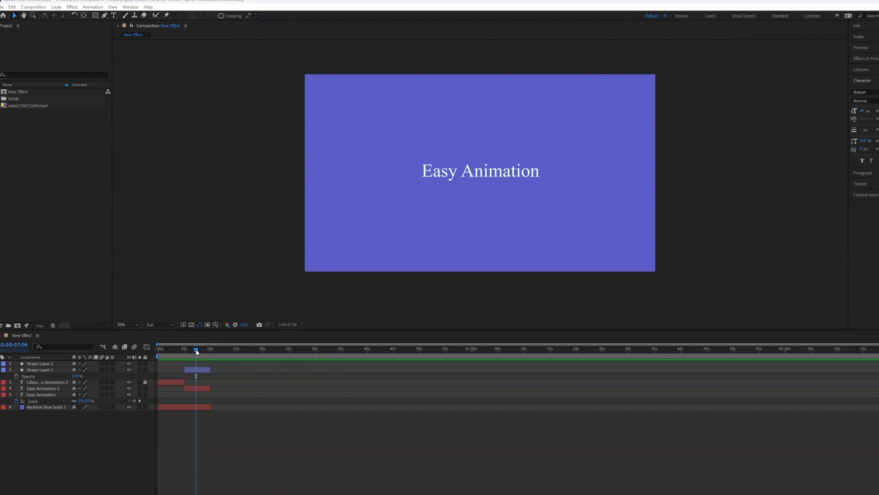
- Scrub the existing intro from the start to watch the white ring draw around the title
left_click(159, 350)
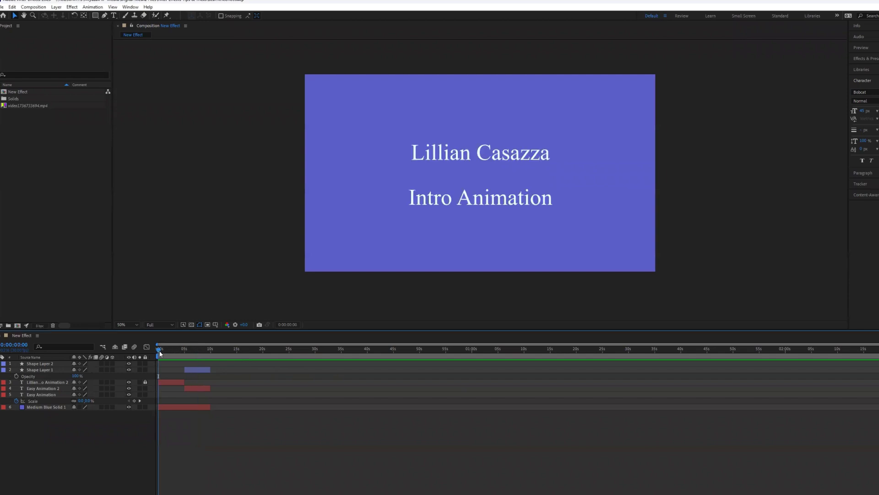
left_click_drag(159, 351, 191, 353)
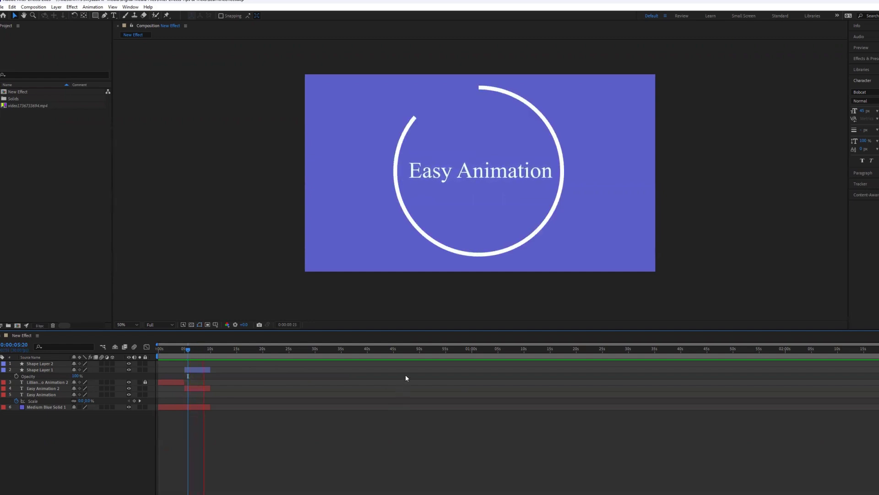
- At 10:04, add a new text layer reading 'Easy Animation'
left_click(214, 358)
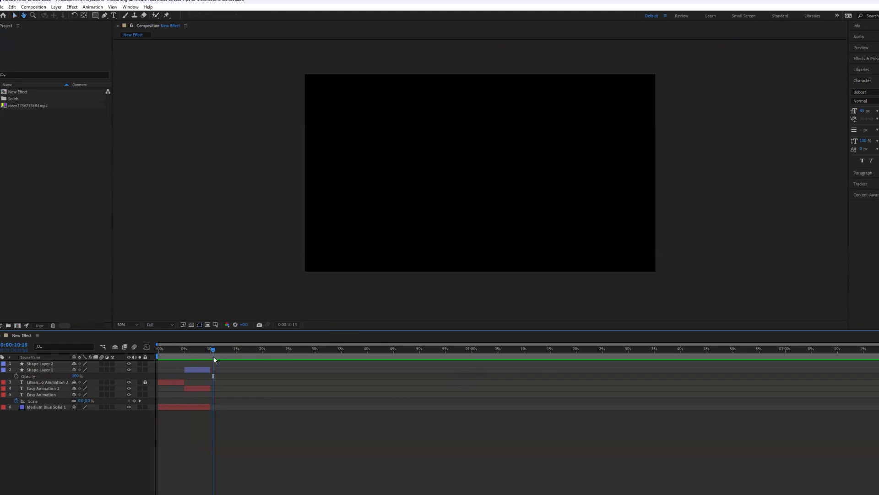
left_click(212, 351)
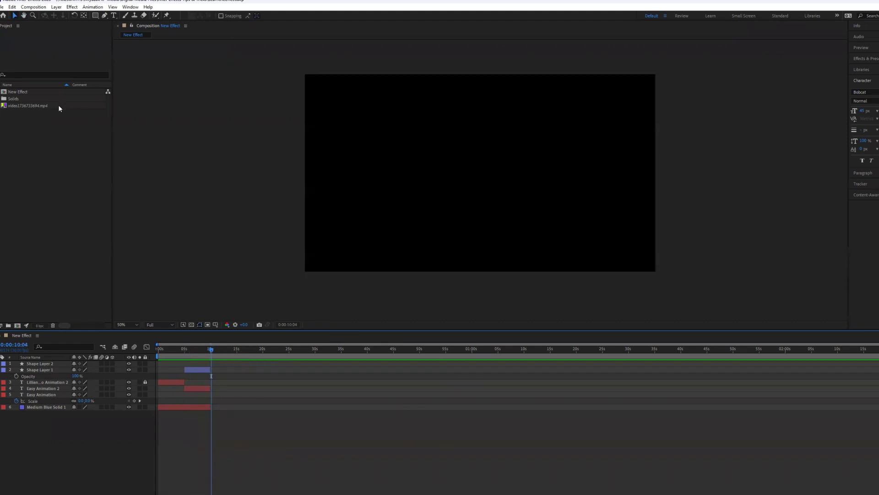
left_click(114, 15)
left_click(443, 170)
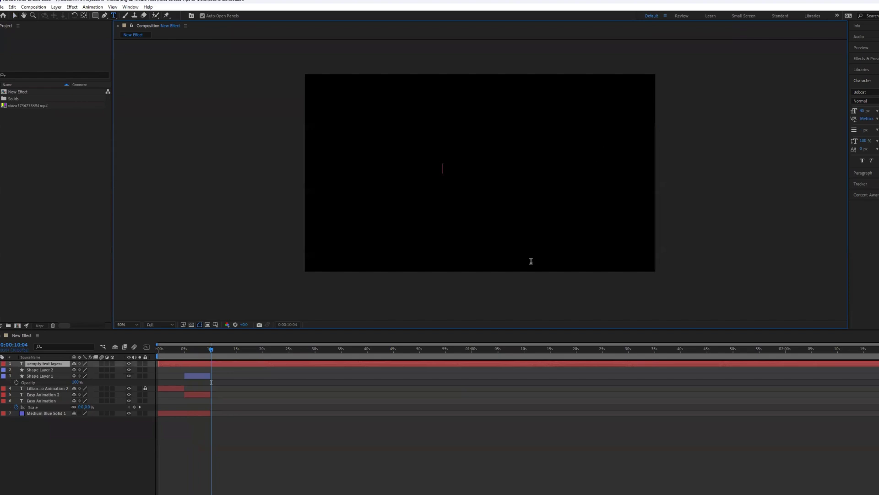
type("Easy Animation")
- Set the text to the Bungee font and enlarge it from 45 px to 69 px
key("ctrl+a")
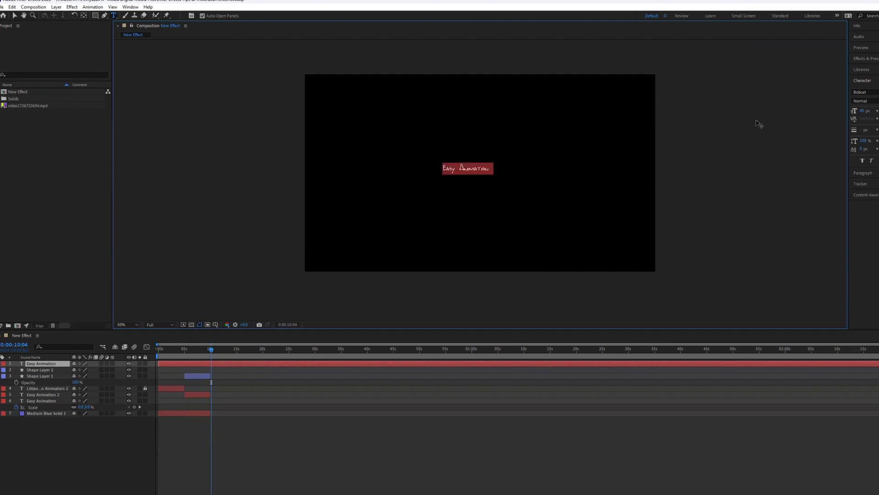
left_click(863, 92)
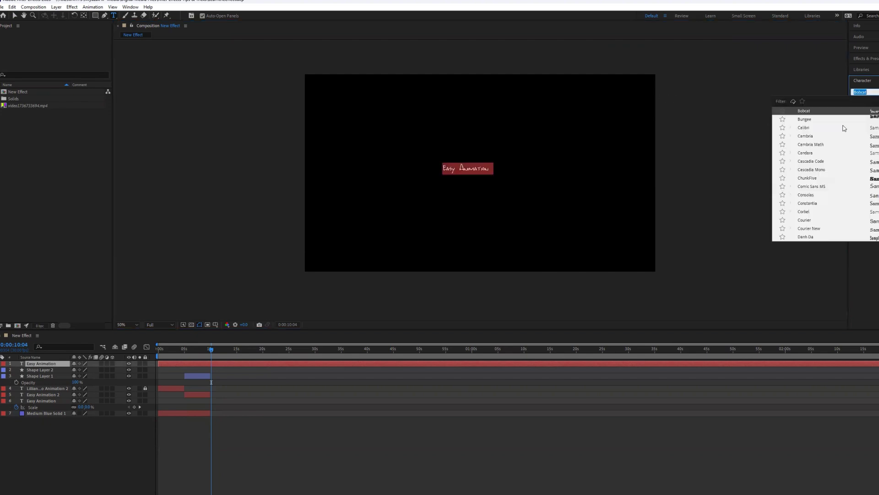
left_click(805, 119)
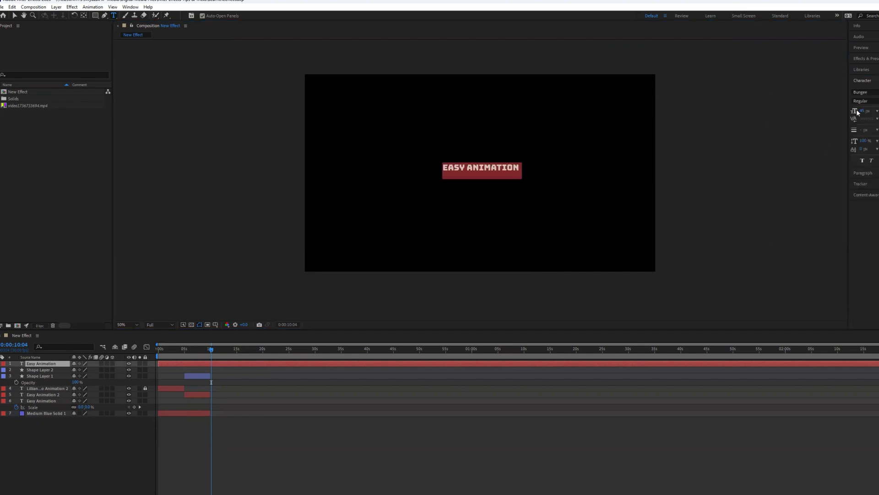
left_click(860, 113)
left_click_drag(864, 110, 876, 110)
- Centre the Easy Animation text with Ctrl+Home, then undo an accidental ellipse mask drawn on it
key("v")
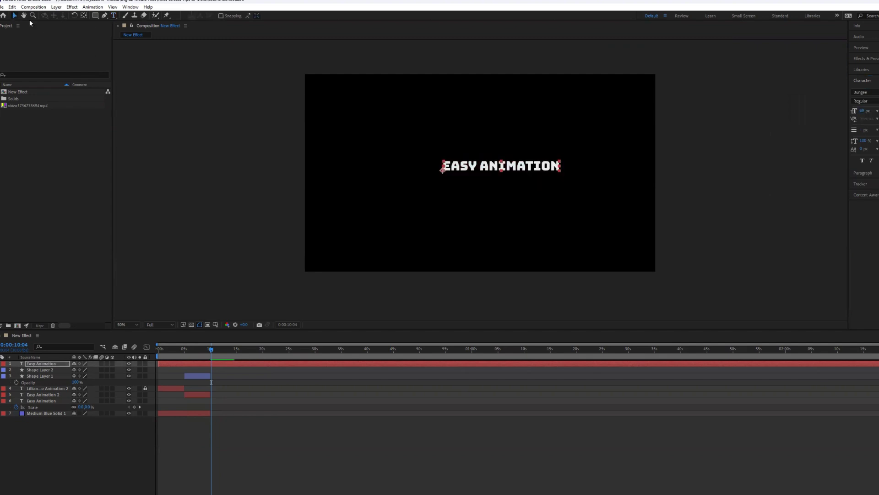
key("ctrl+Home")
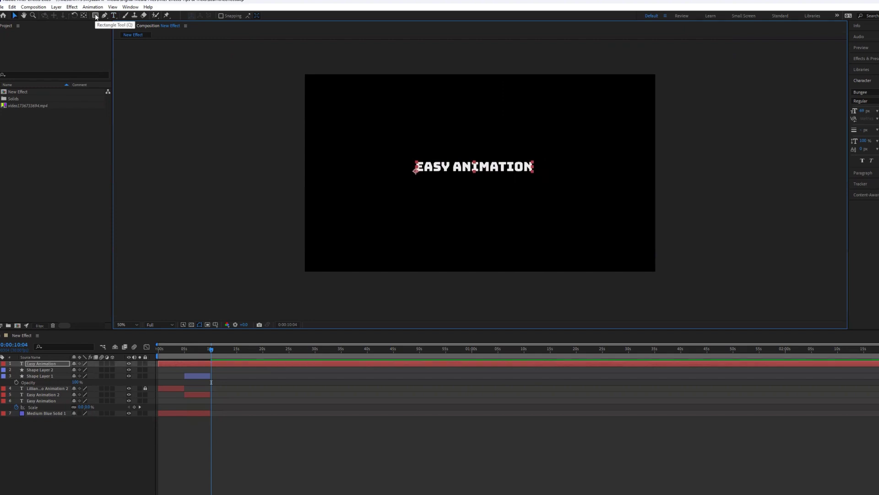
left_click(95, 16)
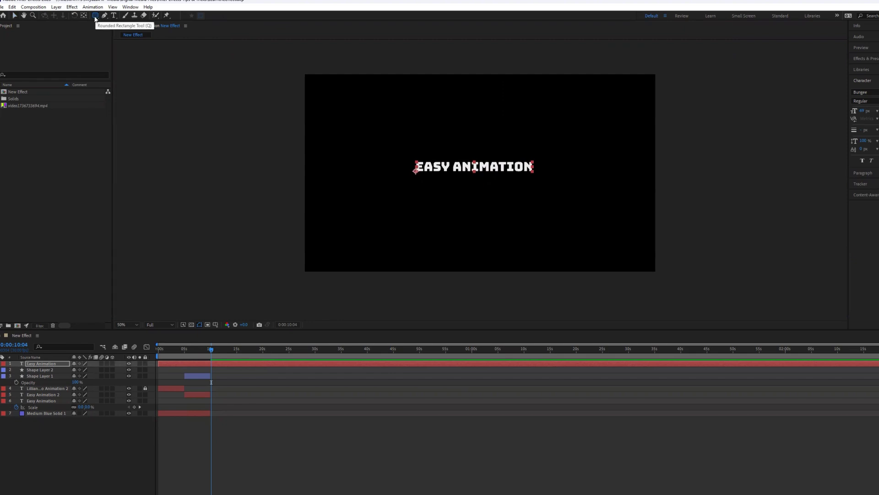
key("q")
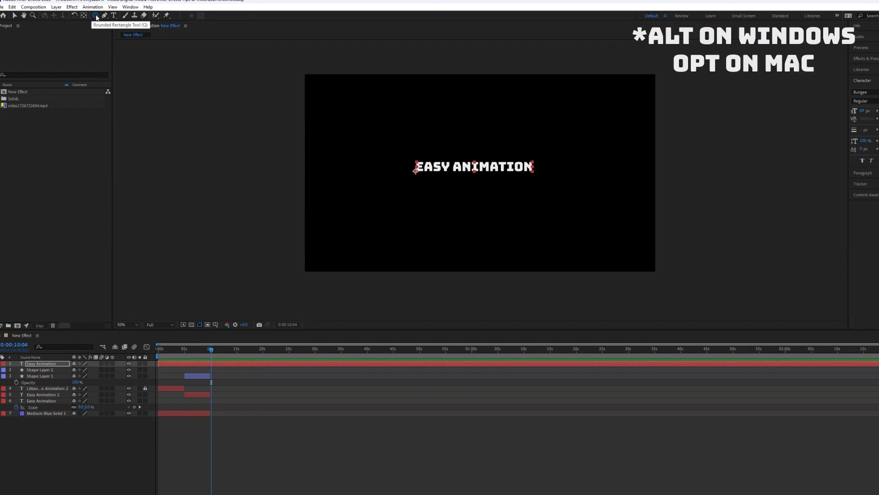
left_click(96, 16, "alt")
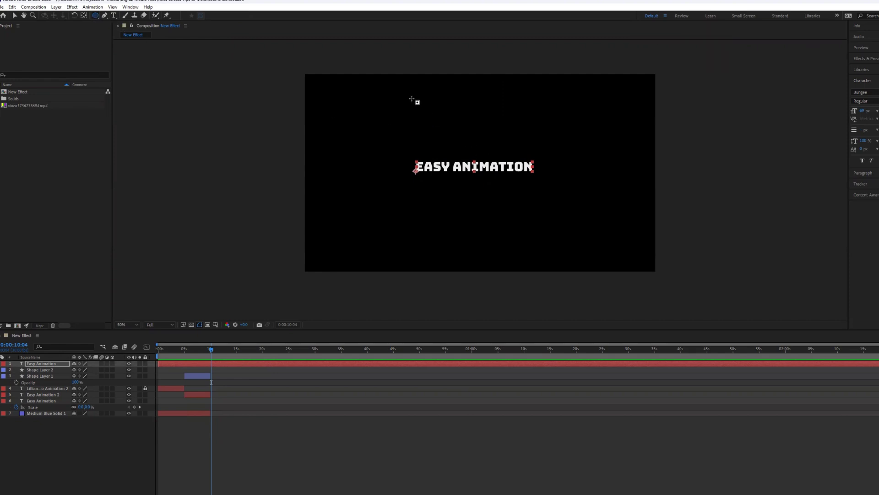
left_click_drag(412, 98, 556, 233)
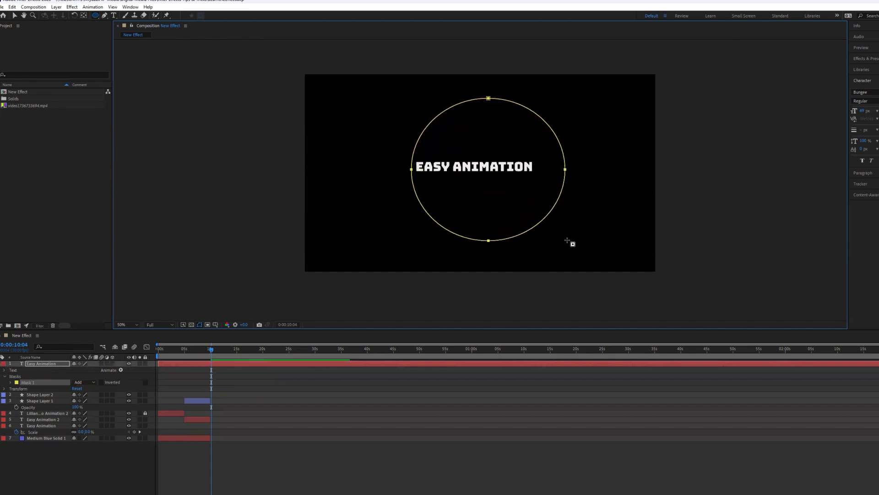
key("ctrl+z")
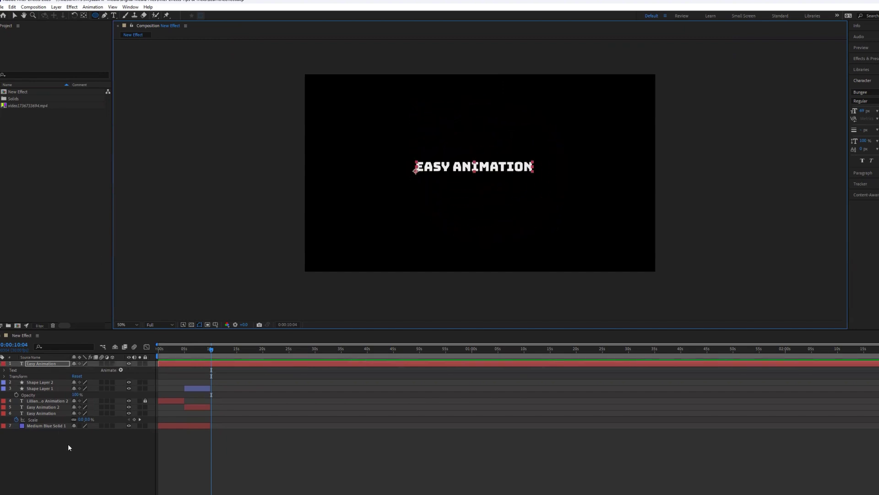
- Draw a red circle about 317 px wide on a new shape layer, centring its anchor and position
left_click(42, 440)
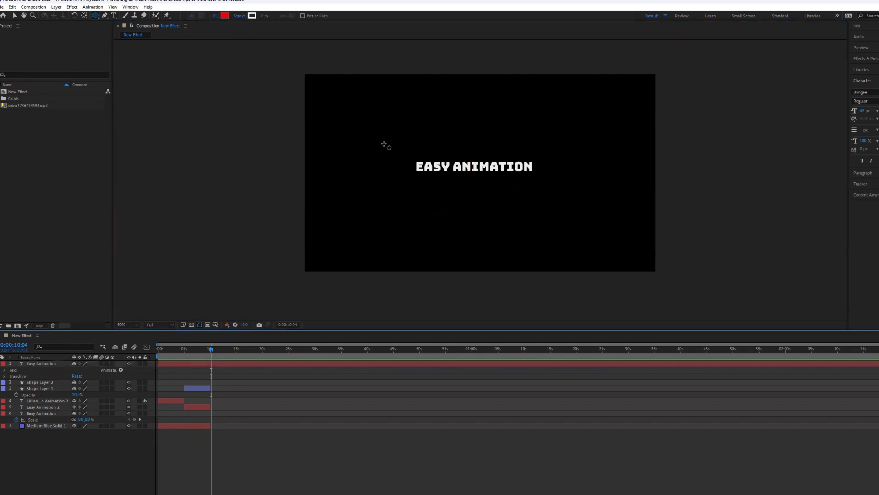
left_click(406, 98)
left_click_drag(407, 98, 574, 238)
key("v")
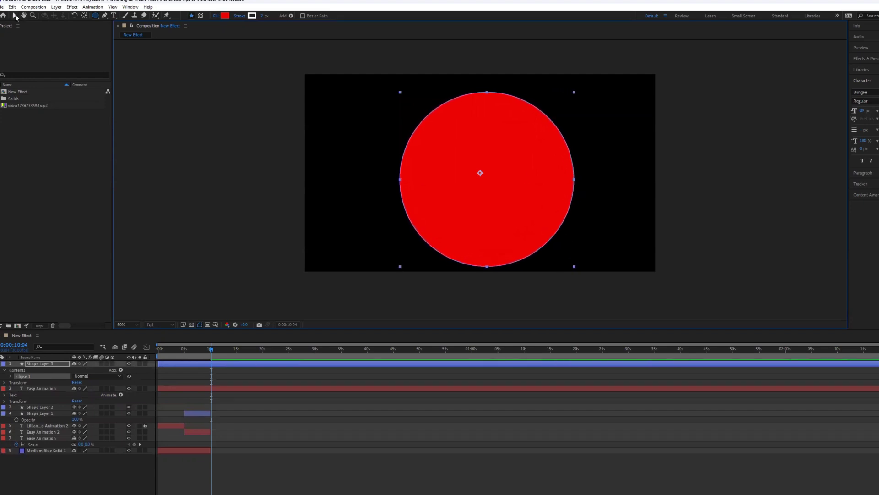
key("ctrl+alt+Home")
key("ctrl+Home")
mouse_move(497, 168)
left_mouse_down()
mouse_move(487, 163)
mouse_move(500, 165)
left_mouse_up()
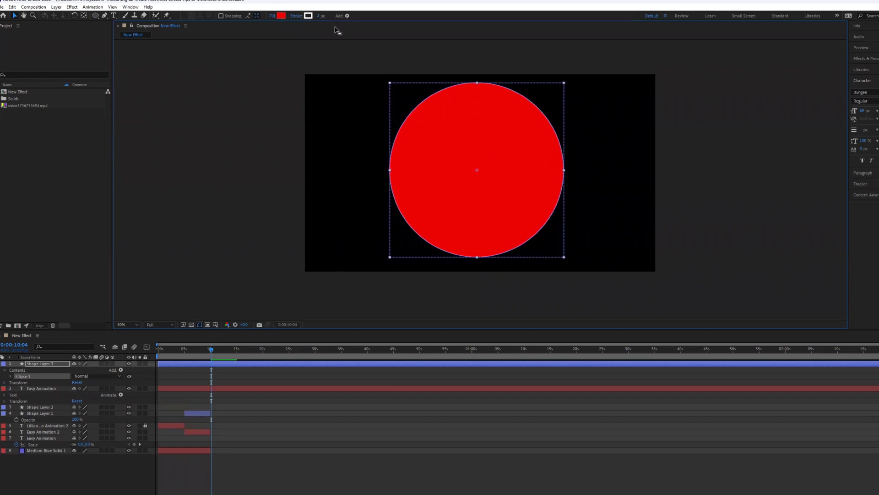
- Remove the circle's fill and give it a white 25 px stroke
left_click(273, 16)
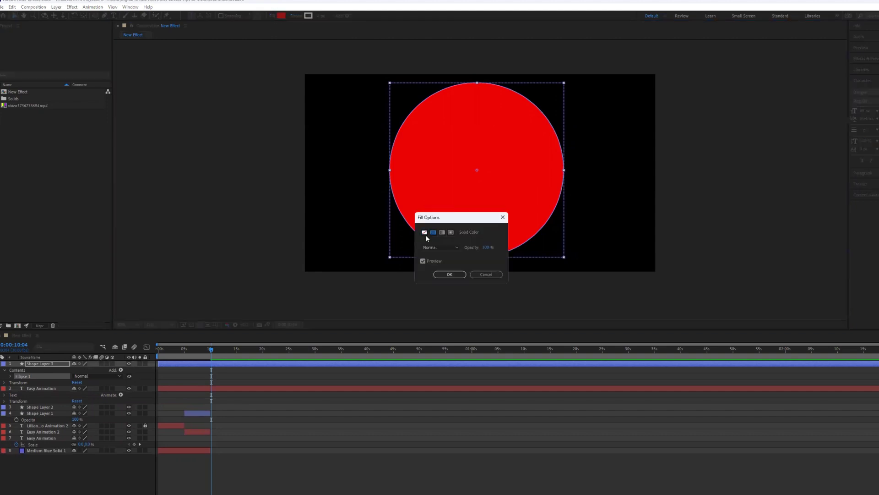
left_click(424, 232)
left_click(451, 276)
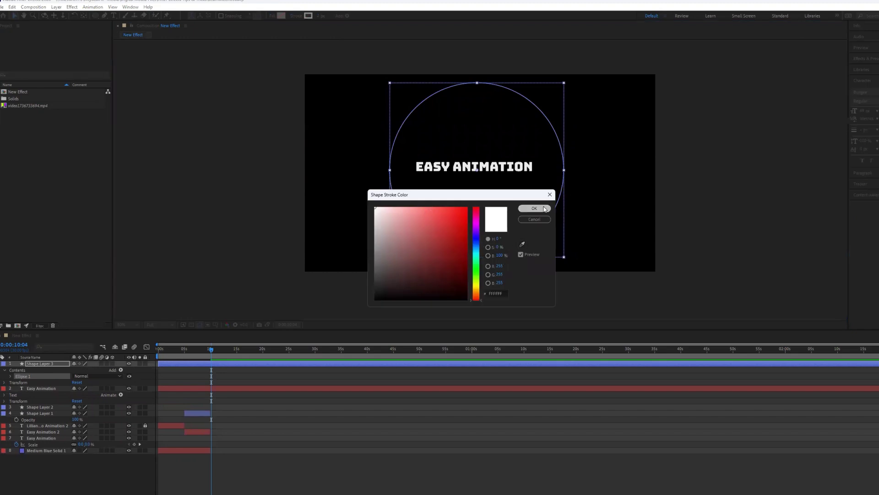
left_click(534, 208)
left_click(318, 16)
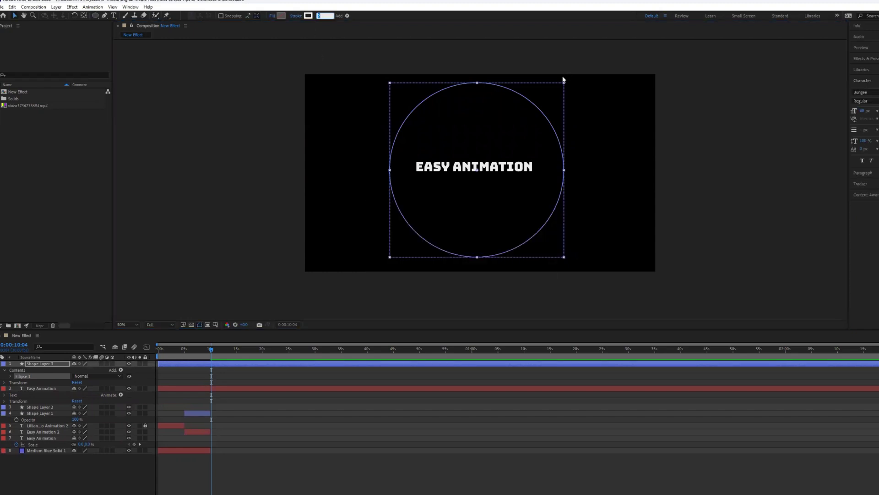
type("25")
key("Return")
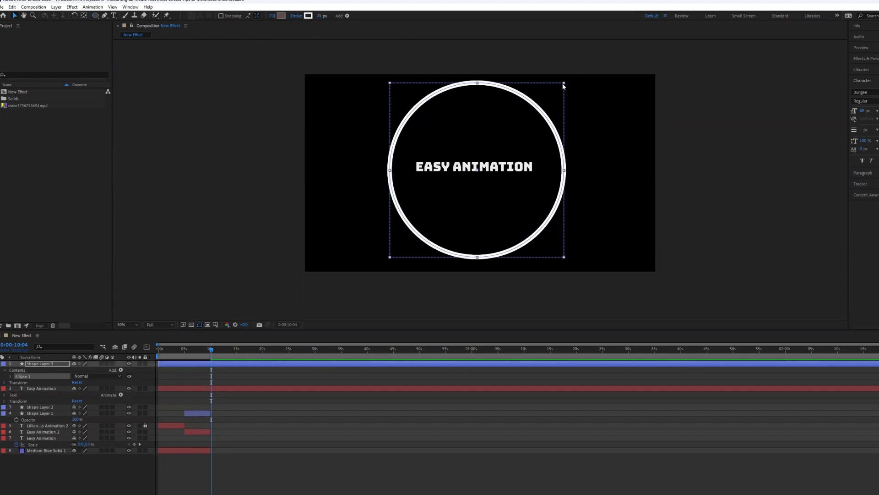
- Shrink the circle to fit around the text and nudge it slightly down
left_click_drag(564, 83, 550, 94)
left_click(542, 137)
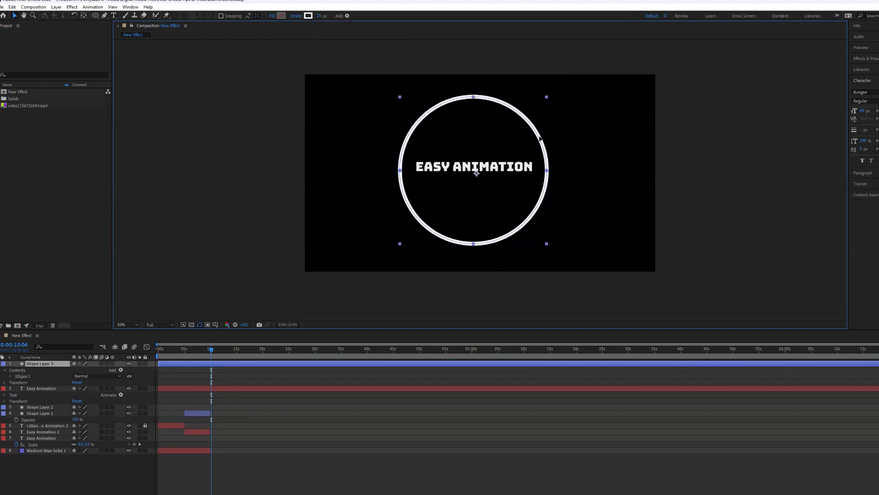
left_click_drag(541, 134, 541, 136)
left_click(696, 171)
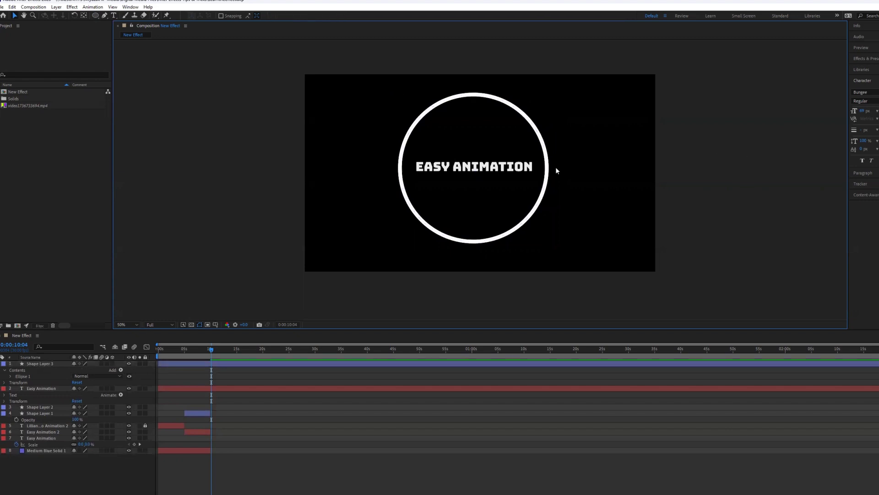
left_click(519, 171)
left_click(720, 156)
left_click(516, 171)
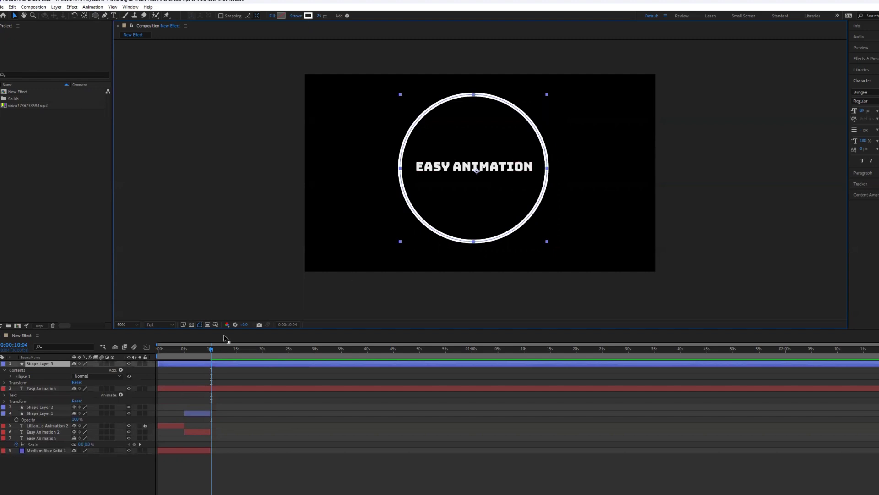
- Trim the circle layer to start at the current time with Alt+[
left_click_drag(211, 350, 217, 350)
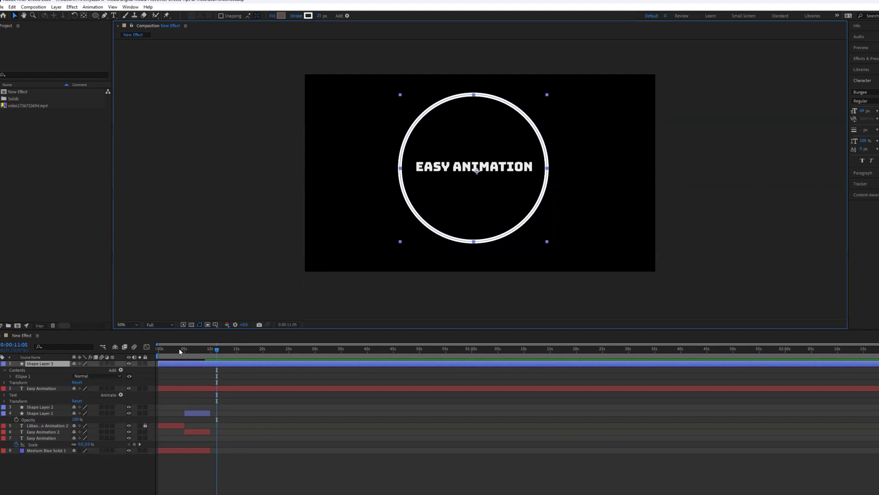
left_click(216, 387)
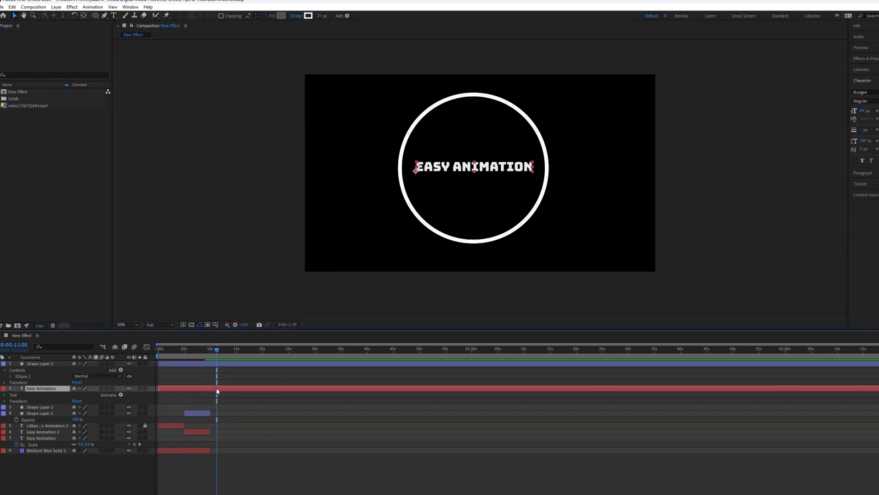
left_click(215, 361)
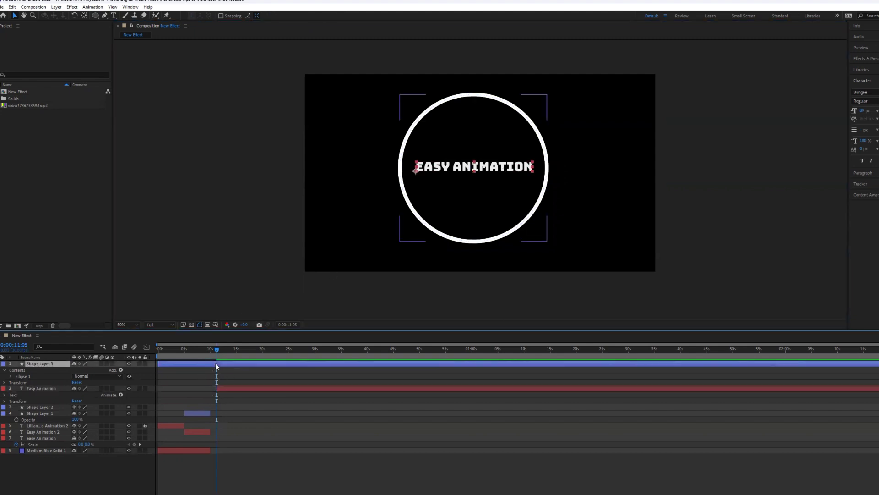
key("alt+bracketleft")
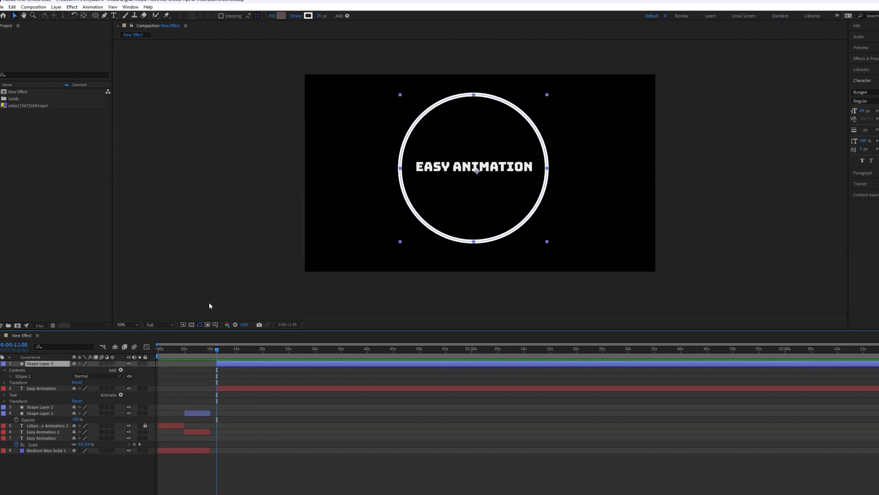
left_click_drag(220, 350, 216, 352)
- Set a Scale keyframe of 0% on the Easy Animation text layer
left_click(226, 387)
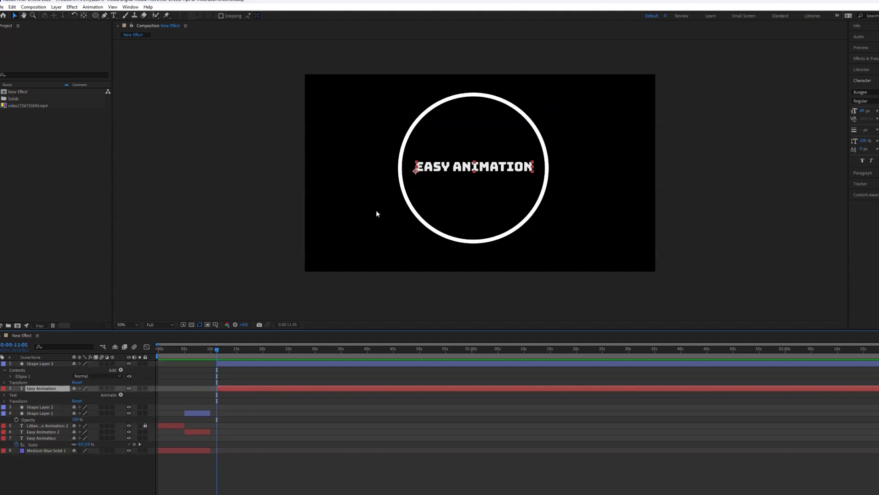
key("s")
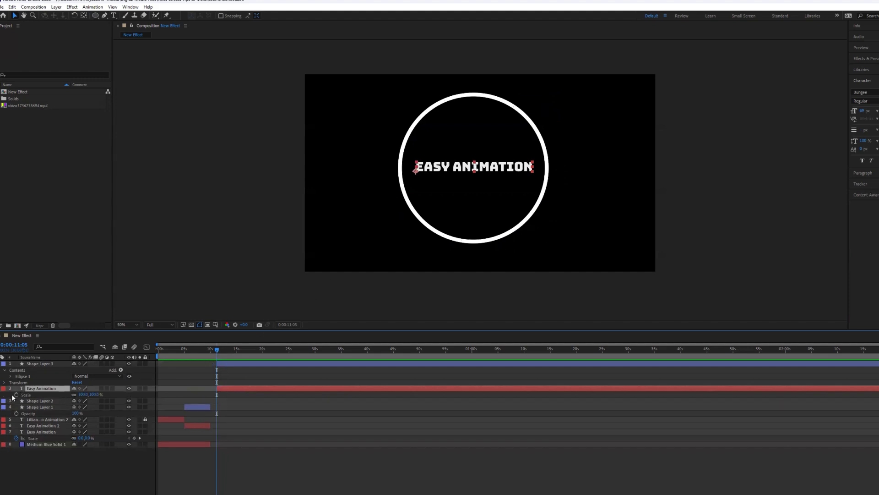
left_click(16, 395)
left_click(82, 394)
type("0")
key("Return")
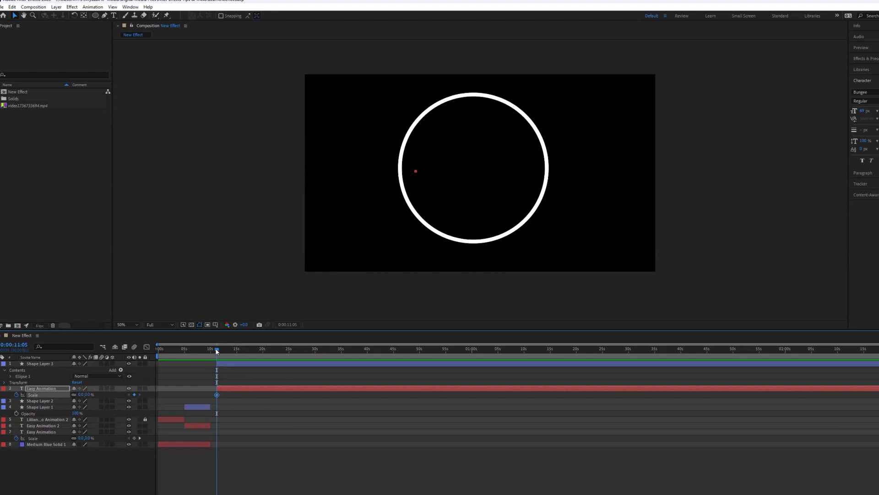
- At 13:00, keyframe the text's Scale at 100% and scrub back to check the scale-up
left_click_drag(217, 351, 229, 351)
left_click(14, 345)
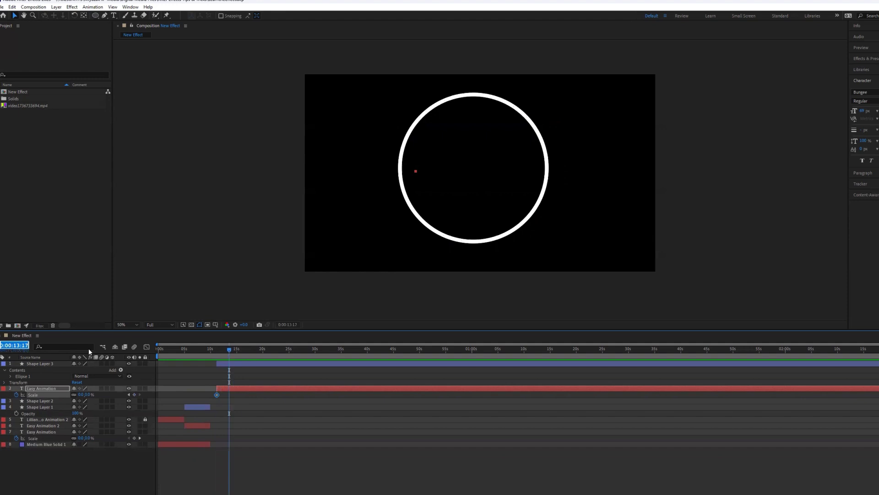
type("1300")
key("Return")
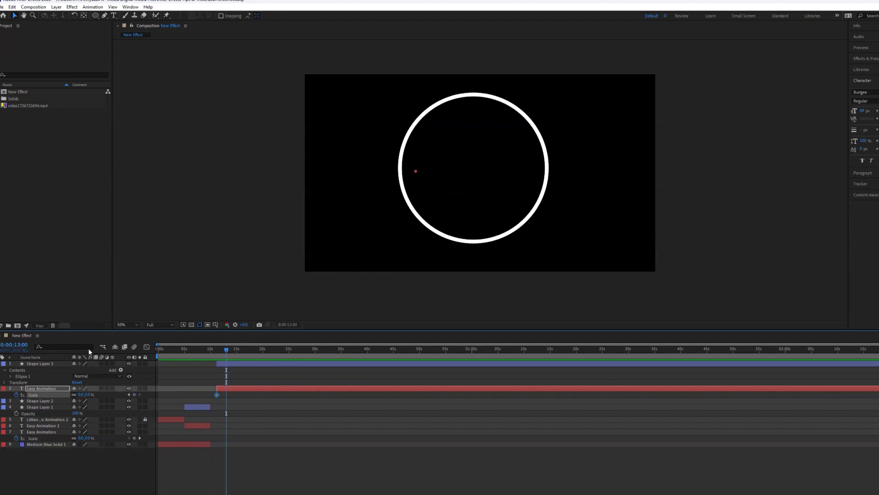
left_click(82, 394)
key("Return")
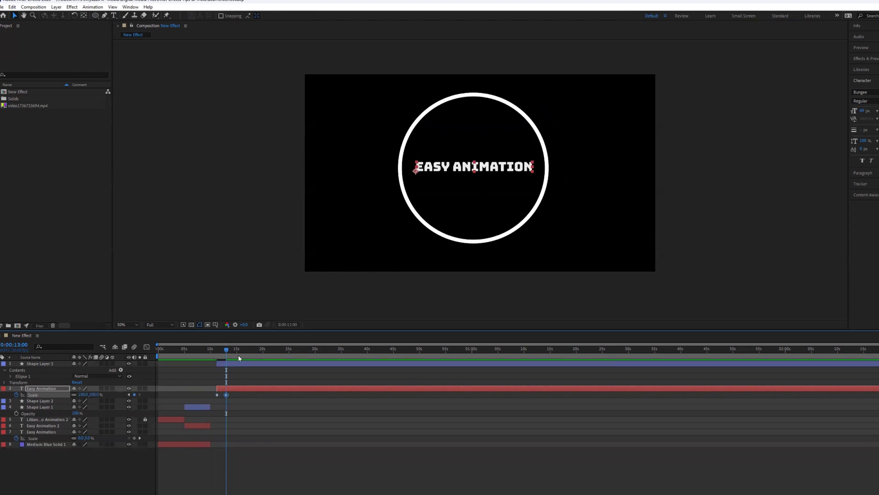
left_click_drag(224, 348, 216, 349)
- Preview the text growing and delete a stray character accidentally typed into it
left_click(216, 352)
left_click_drag(219, 350, 226, 347)
left_click(505, 169)
double_click(467, 169)
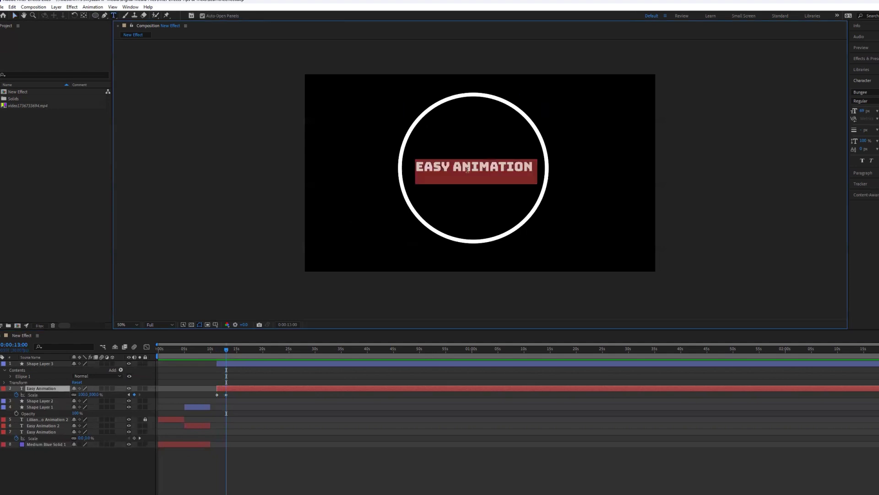
left_click(243, 434)
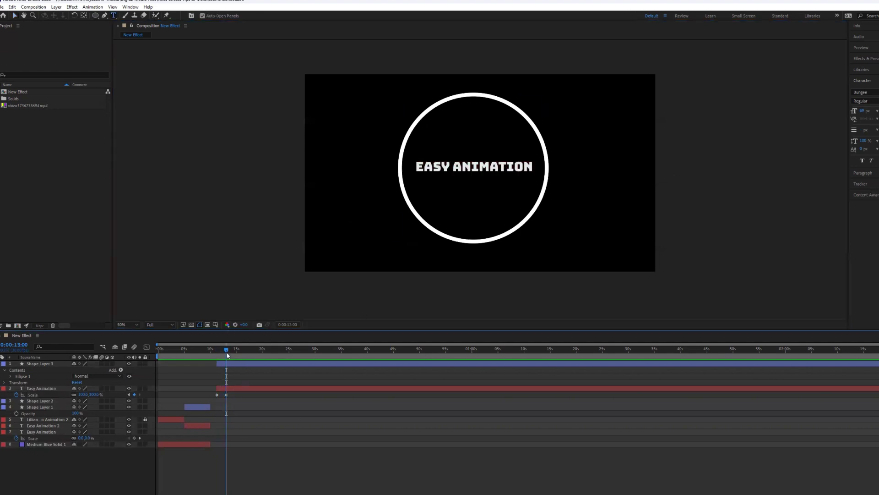
mouse_move(227, 355)
left_mouse_down()
mouse_move(218, 350)
mouse_move(225, 349)
left_mouse_up()
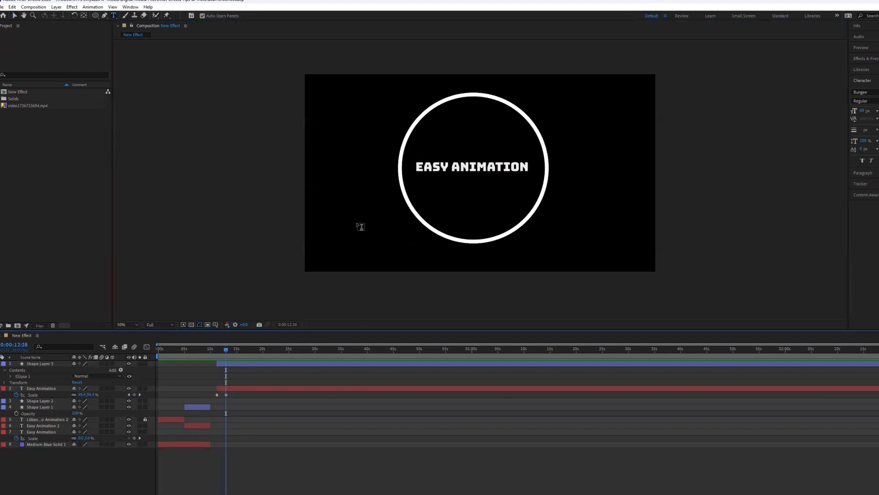
left_click(426, 167)
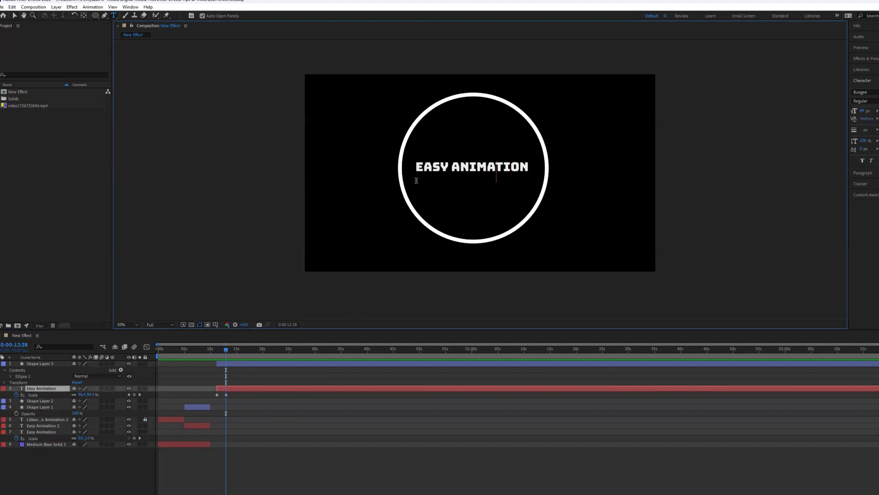
type("u")
key("BackSpace")
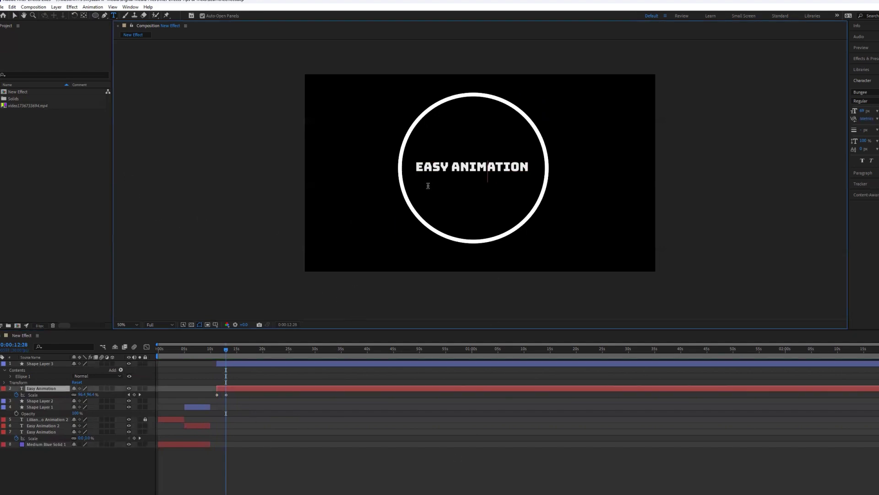
left_click(14, 15)
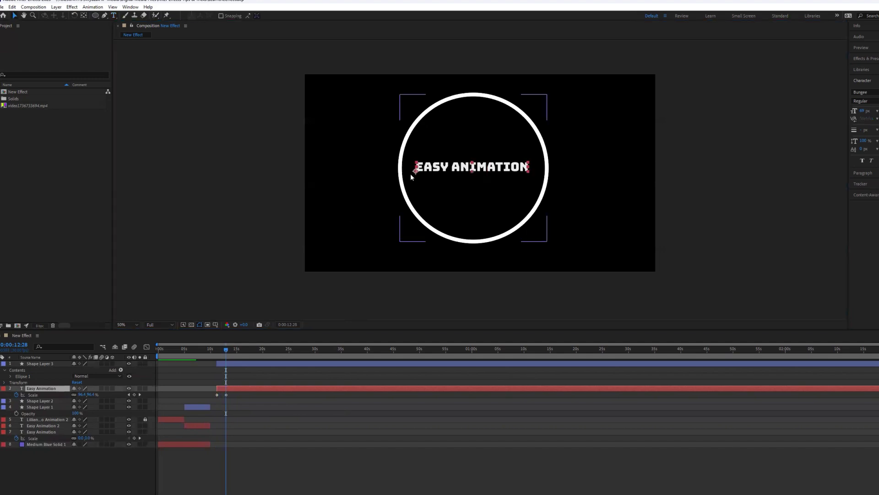
double_click(416, 171)
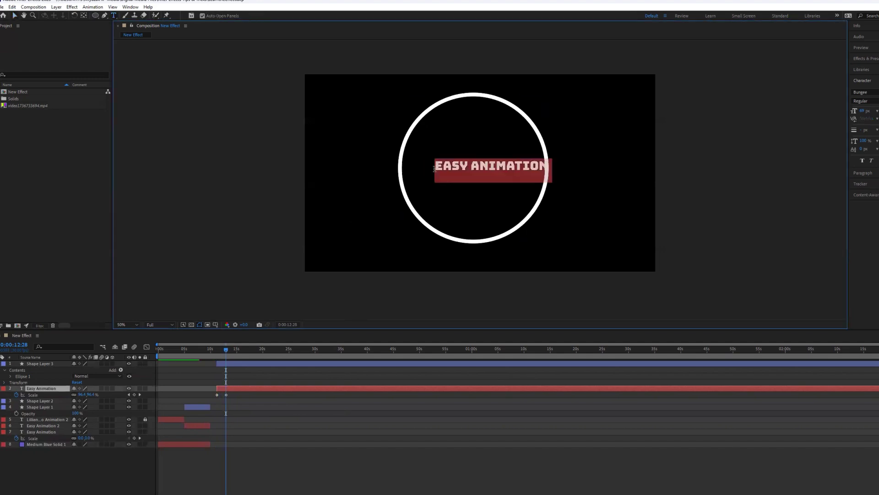
left_click(14, 15)
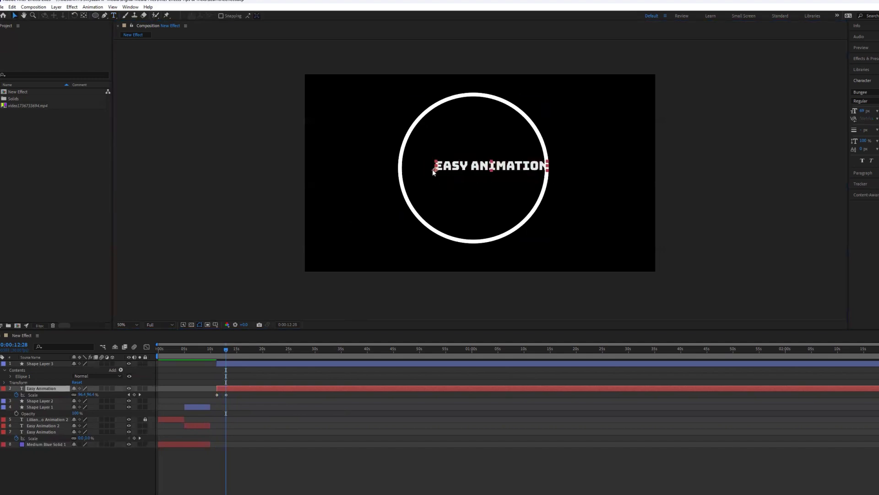
- Centre-align the text in the Paragraph panel and drag it into the middle of the circle
key("space")
left_click_drag(433, 171, 417, 180)
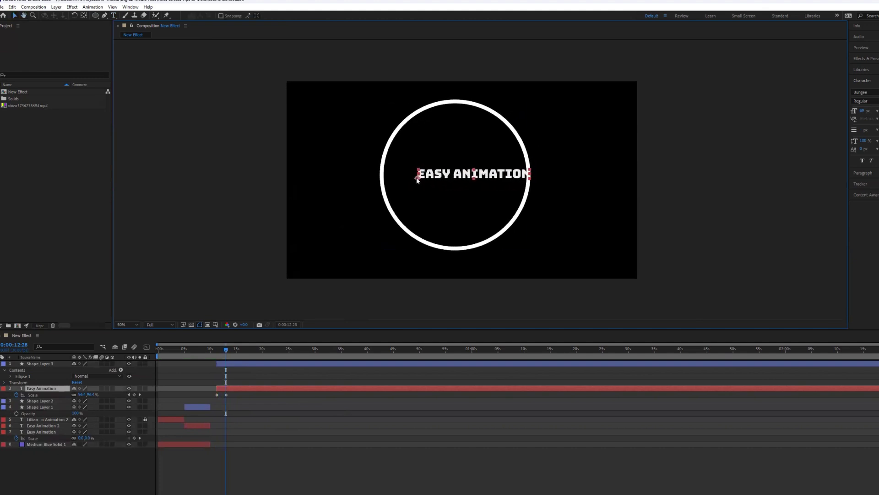
key("Return")
left_click(877, 177)
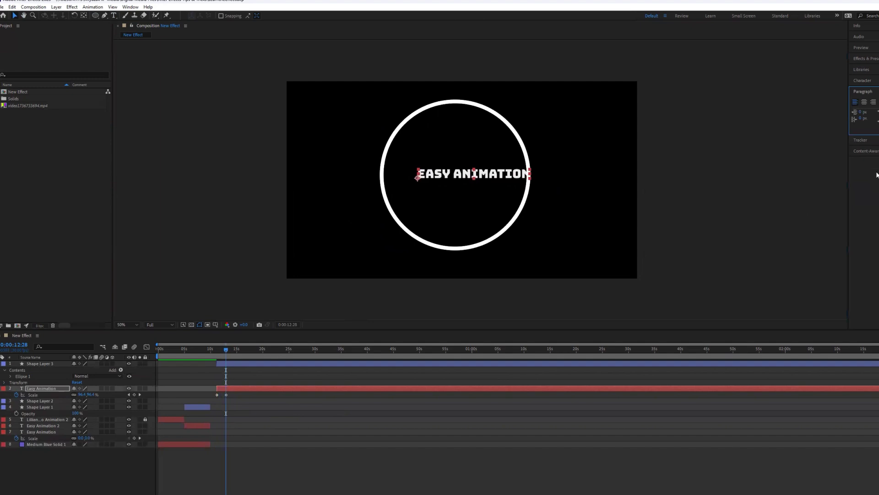
left_click(864, 102)
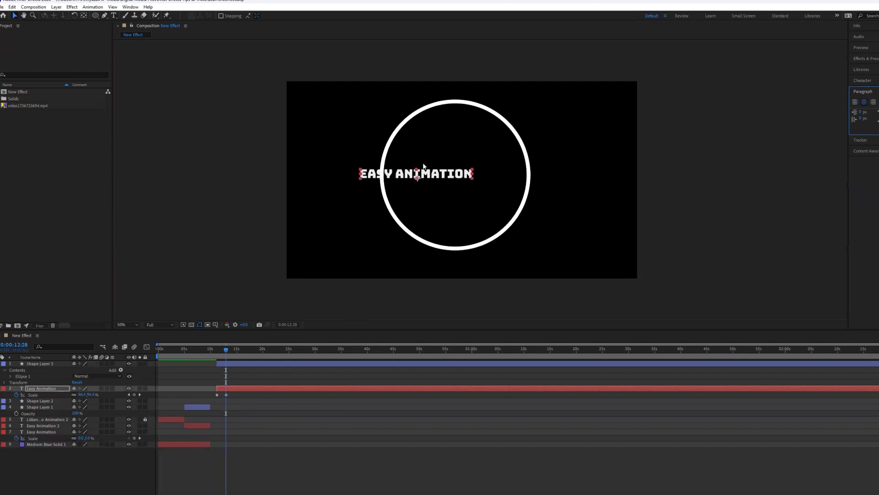
left_click_drag(432, 176, 471, 177)
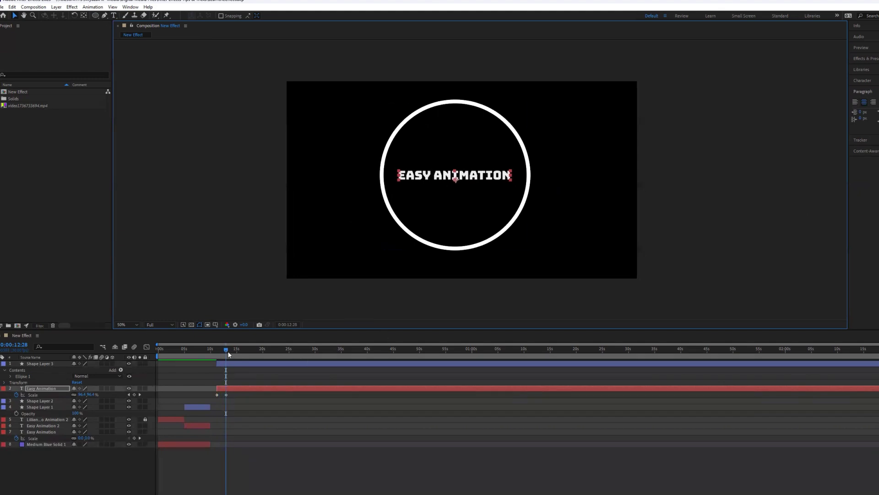
mouse_move(229, 354)
left_mouse_down()
mouse_move(220, 353)
mouse_move(233, 357)
mouse_move(226, 348)
left_mouse_up()
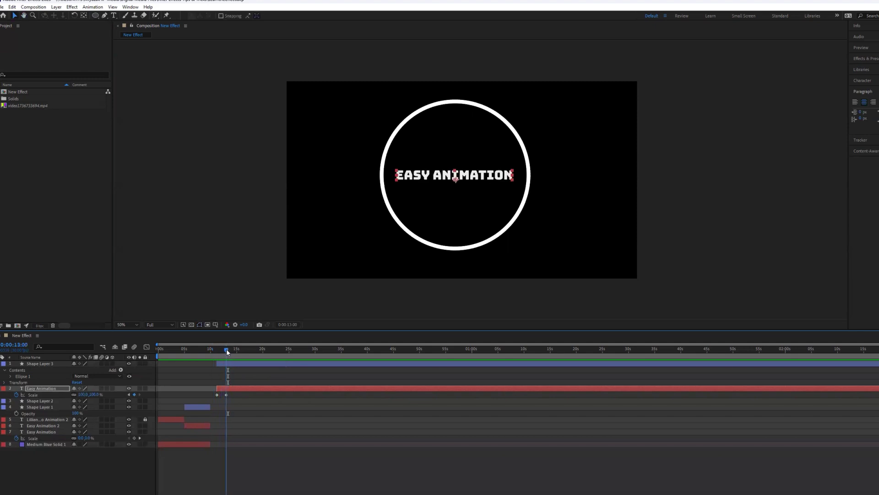
- Apply Easy Ease (F9) to both text Scale keyframes and preview the smoother scale-up
left_click(217, 394)
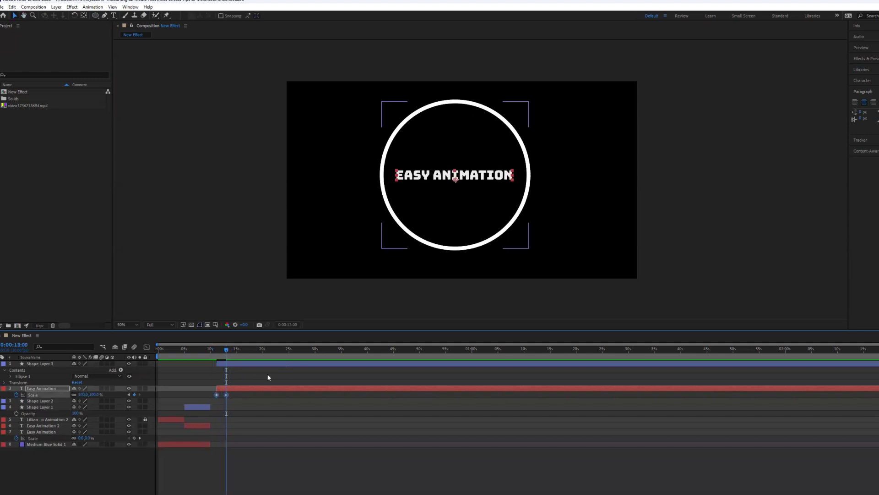
key("F9")
left_click_drag(224, 348, 226, 349)
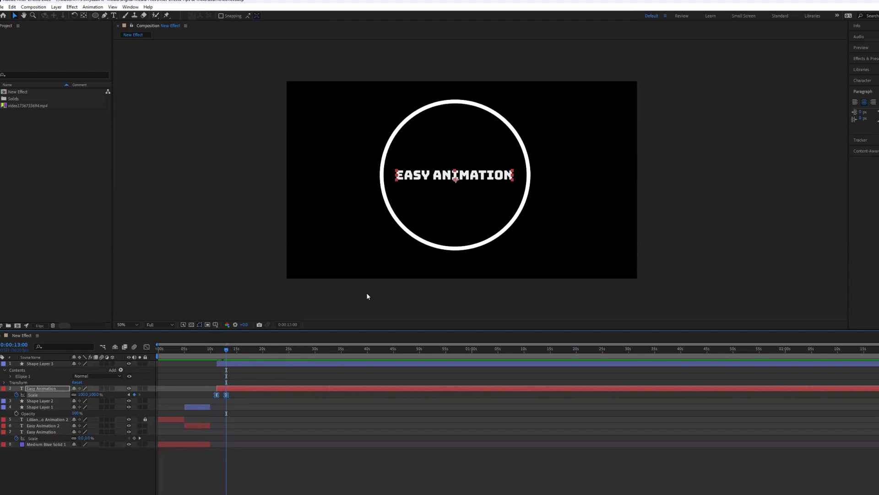
left_click(225, 362)
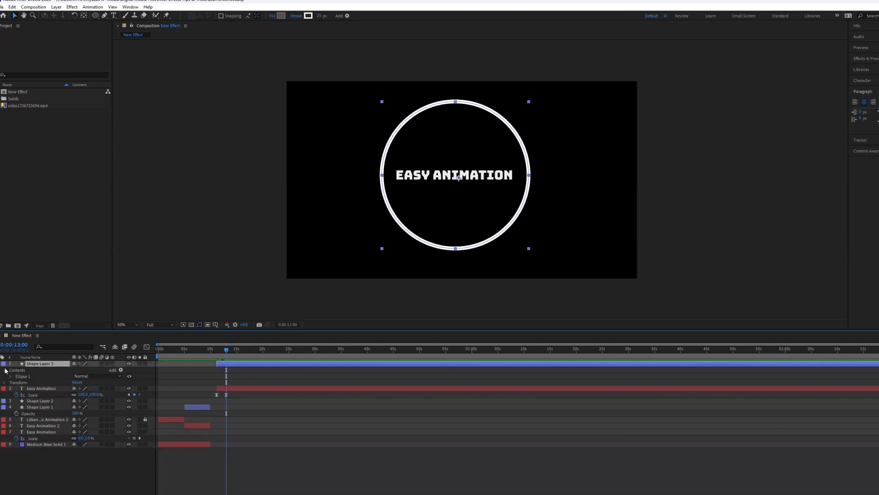
- Add Trim Paths to the circle and keyframe End at 0% at 13:00
left_click(120, 370)
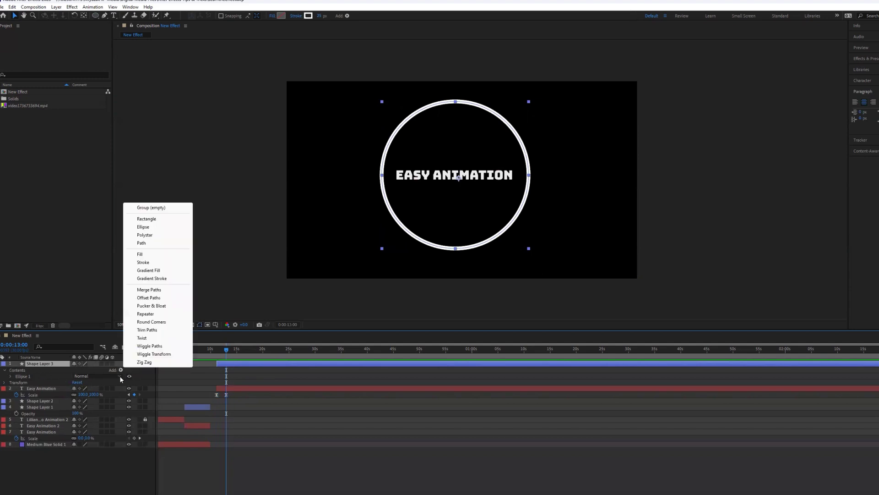
left_click(147, 330)
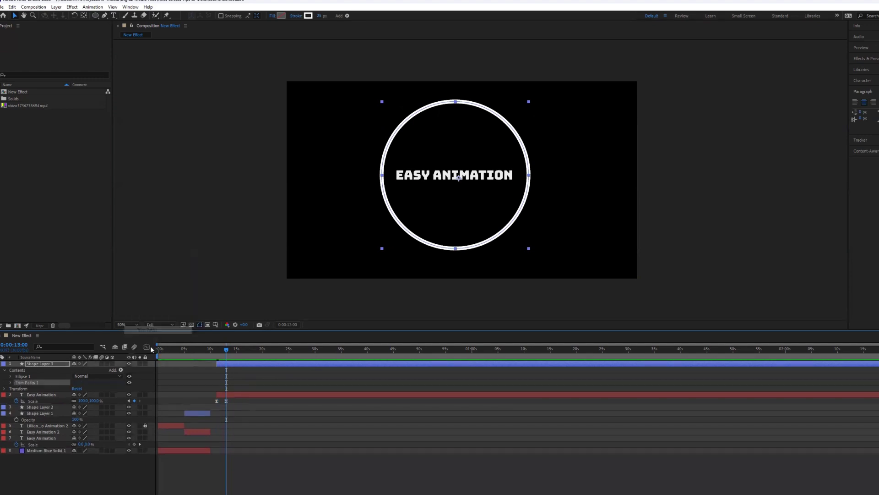
left_click(11, 382)
left_click(23, 394)
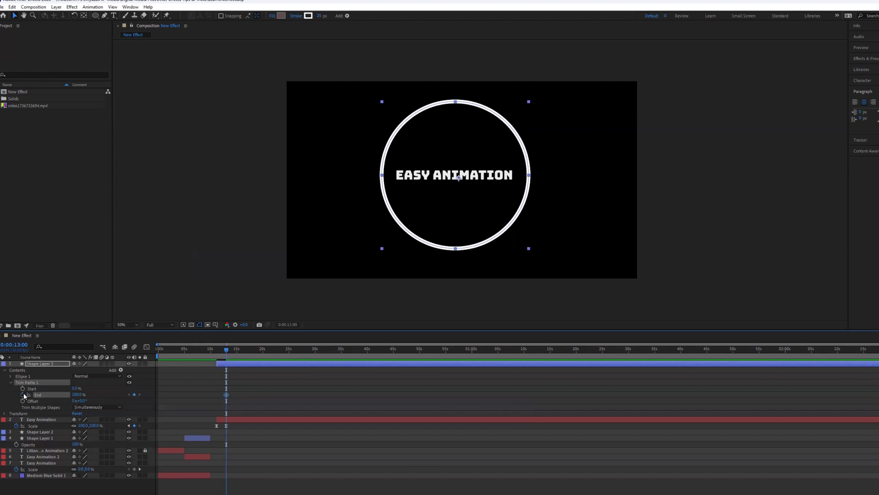
left_click(78, 394)
type("0")
key("Return")
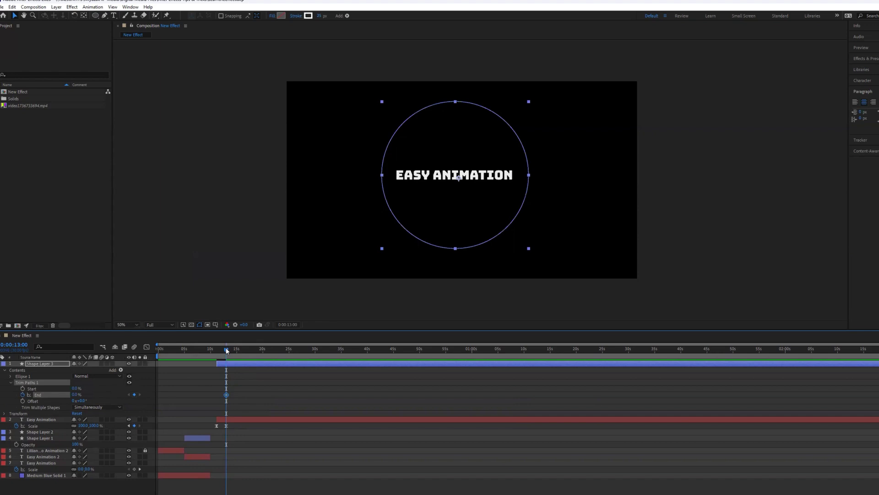
- Keyframe Trim Paths End at 100% at 15:00 and ease both keyframes with F9
left_click_drag(226, 350, 237, 348)
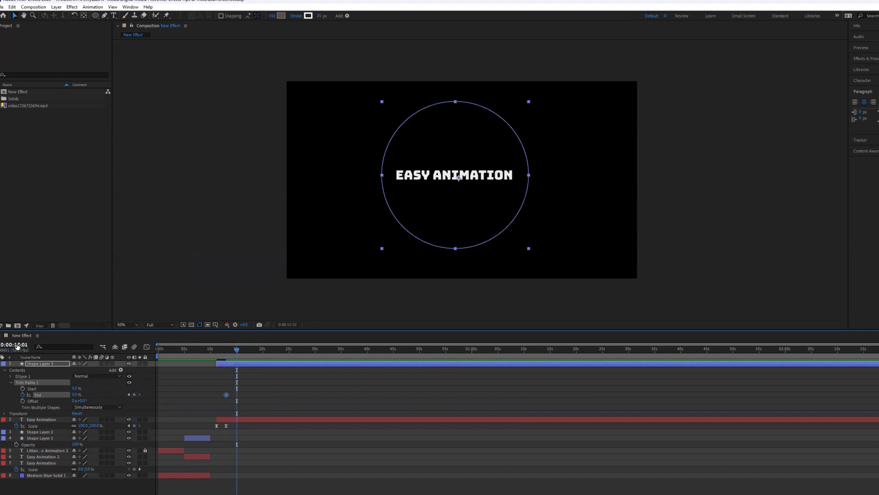
key("Page_Up")
left_click(76, 395)
type("100")
key("Return")
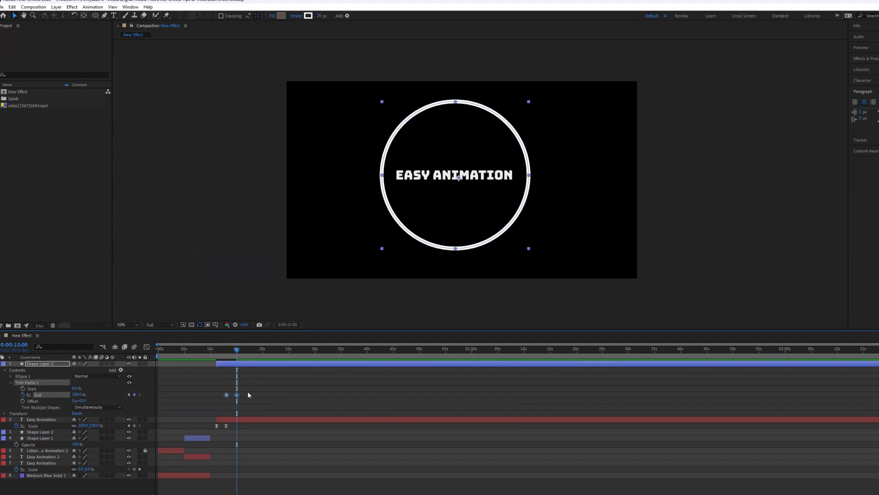
key("F9")
- Preview the circle drawing on and the text scaling up
left_click_drag(237, 350, 221, 352)
left_click(204, 250)
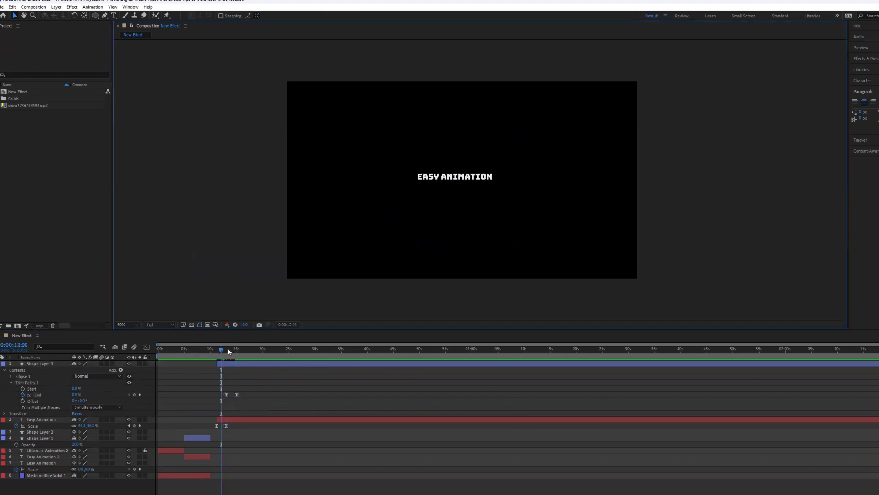
key("space")
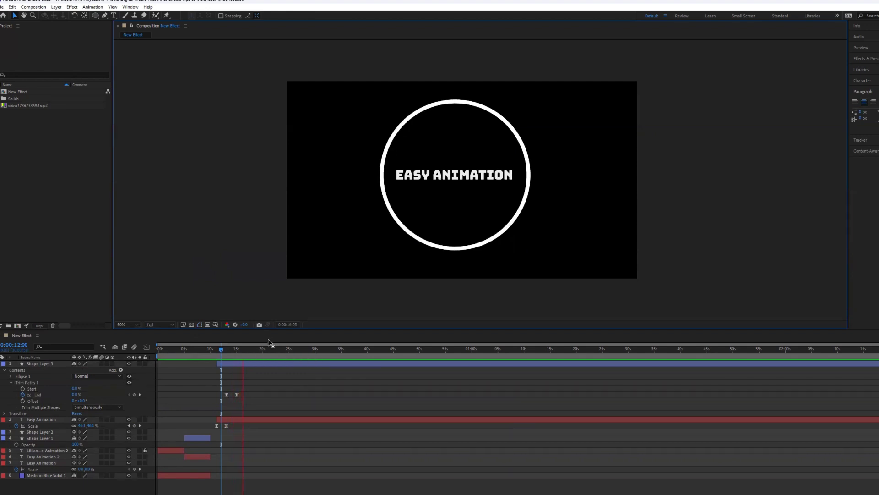
left_click_drag(211, 348, 245, 347)
- Shift the circle and text layers about one second earlier, checking the ring mid-draw at 12:21
left_click(227, 363)
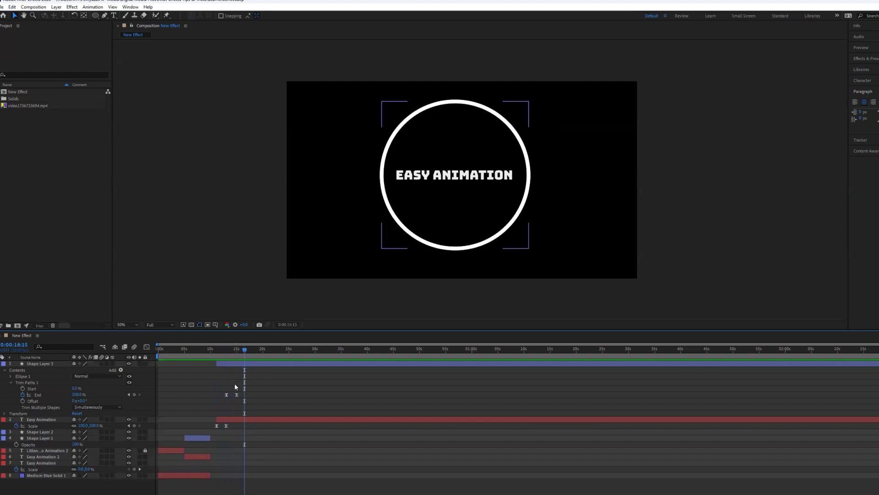
left_click(238, 419, "shift")
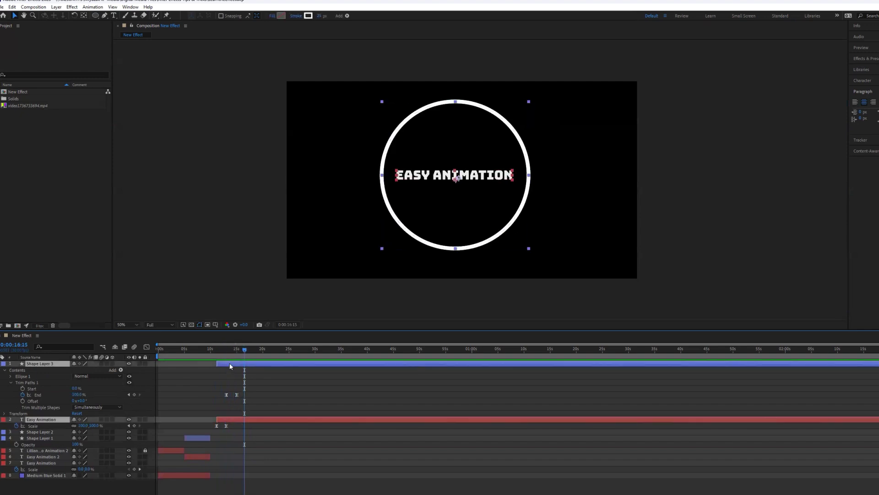
left_click_drag(230, 366, 197, 349)
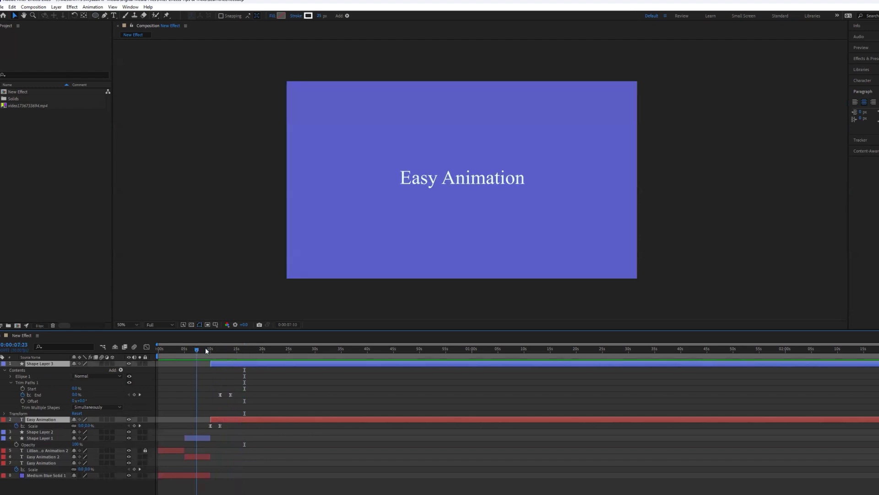
left_click(223, 348)
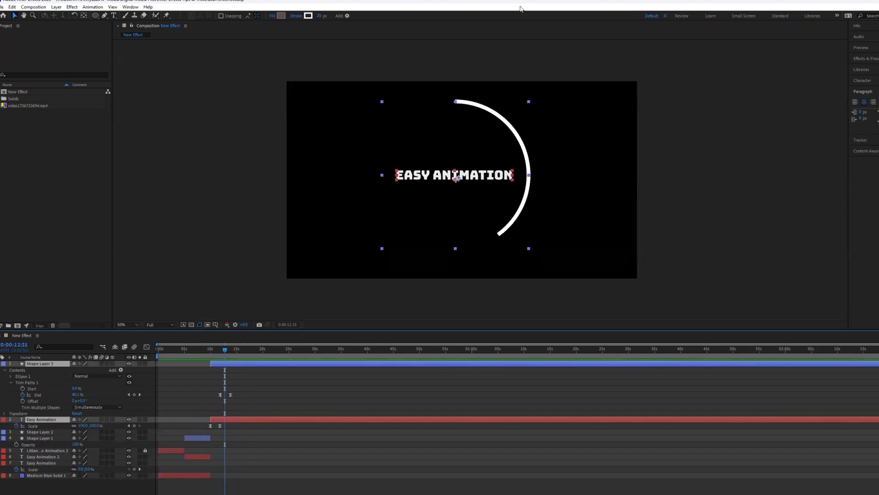